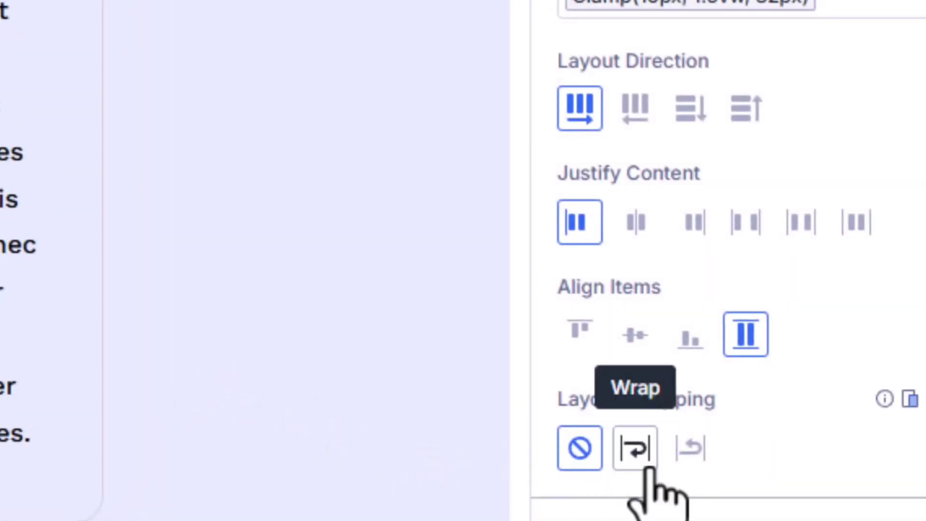
Set the service cards' Layout Wrapping to Wrap Reverse
{"action": "left_click", "coordinate": [637, 462]}
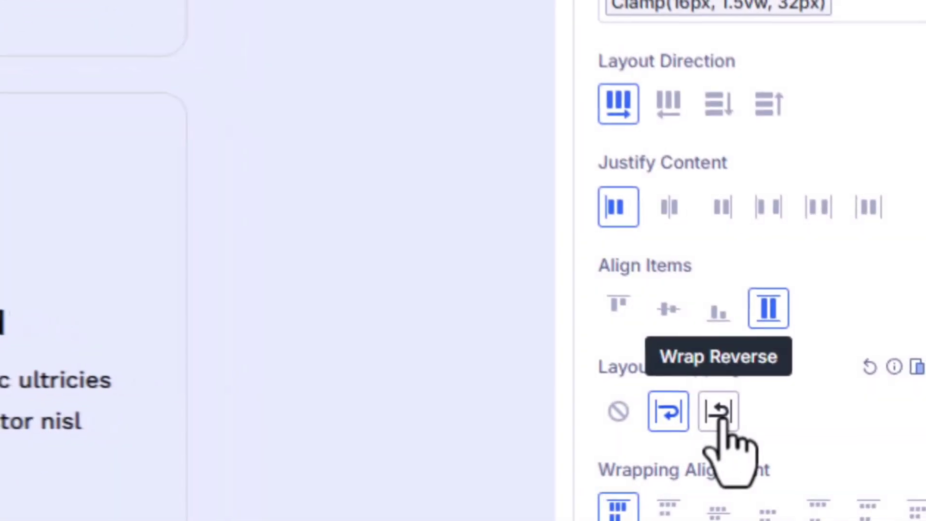
{"action": "left_click", "coordinate": [719, 413]}
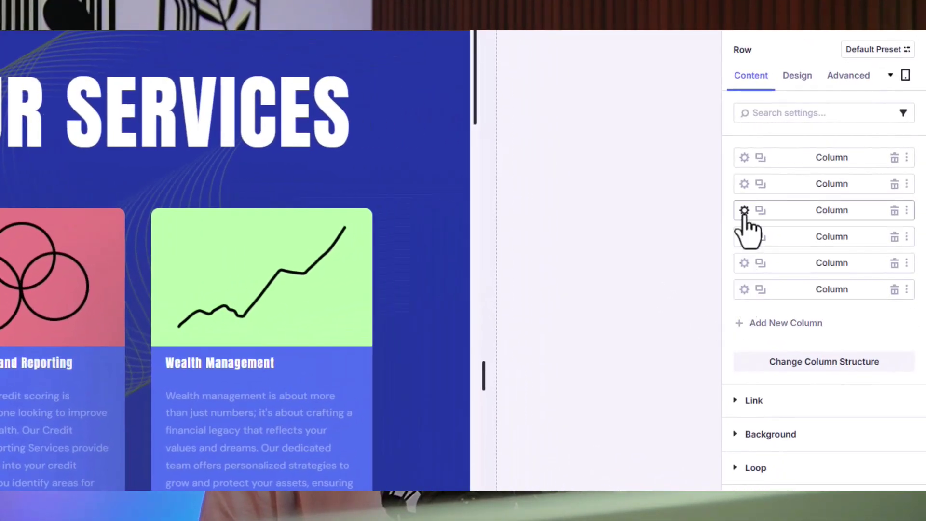
Give the Credit Scoring column a Display Order of 4 so Wealth Management leads
{"action": "left_click", "coordinate": [743, 210]}
{"action": "left_click", "coordinate": [756, 353]}
{"action": "left_click", "coordinate": [756, 300]}
{"action": "type", "text": "4"}
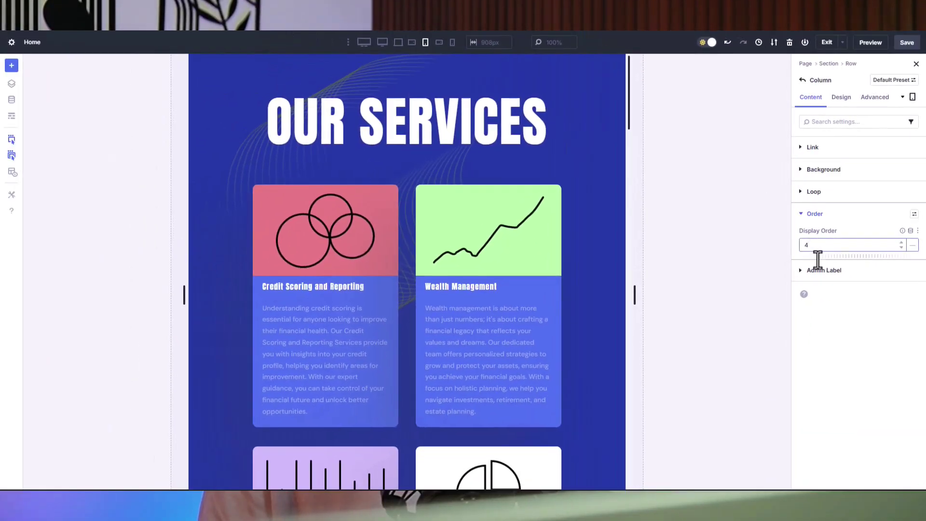
{"action": "left_click", "coordinate": [826, 332]}
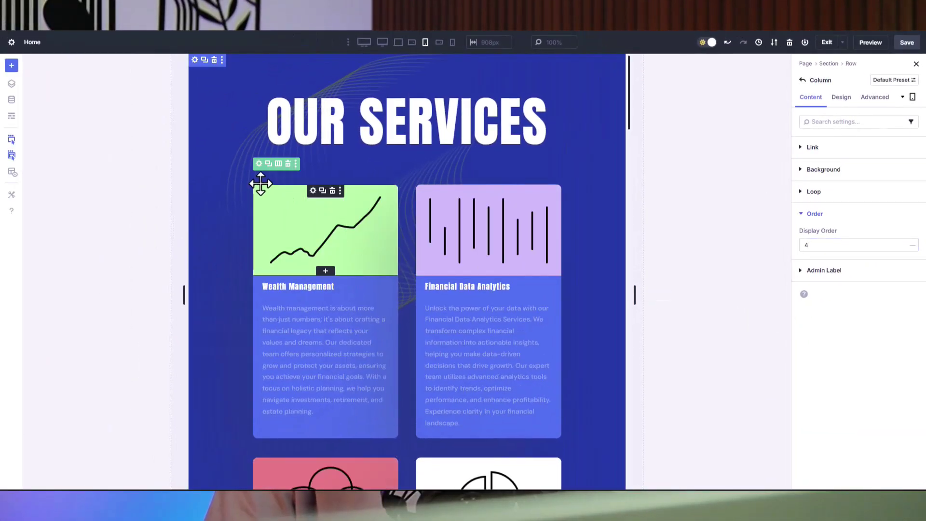
{"action": "left_click", "coordinate": [259, 163]}
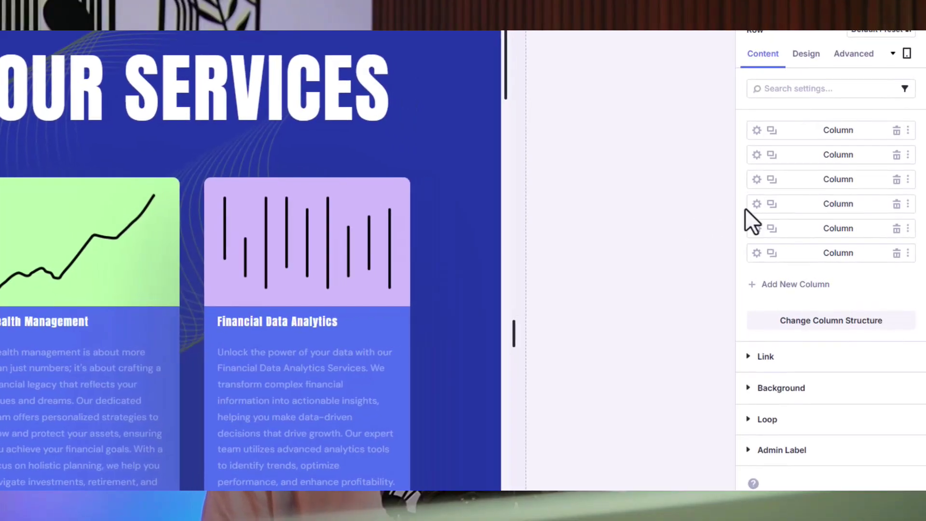
{"action": "left_click", "coordinate": [756, 253]}
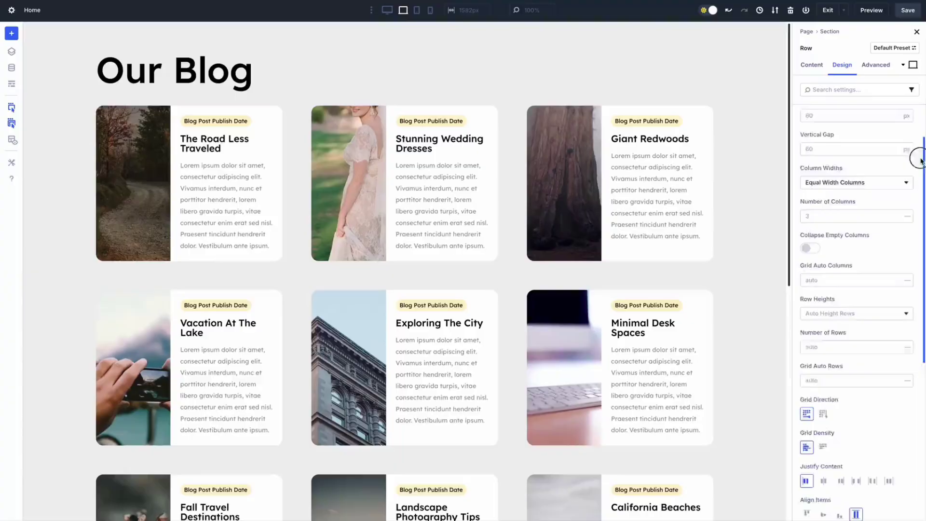
Add a grid offset rule targeting custom nth-child 4n+2 with an Offset Value of 2
{"action": "scroll", "coordinate": [856, 289], "scroll_direction": "down", "scroll_amount": 5}
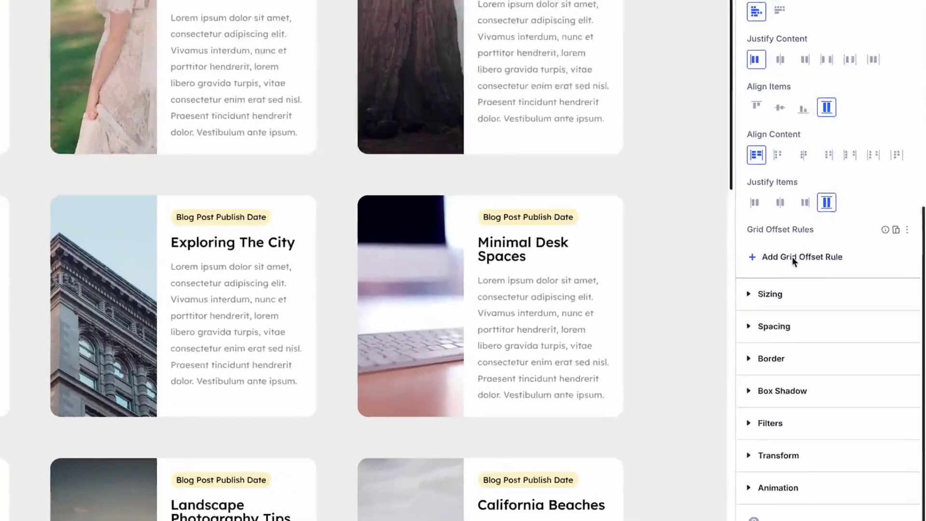
{"action": "left_click", "coordinate": [792, 257]}
{"action": "left_click", "coordinate": [569, 297]}
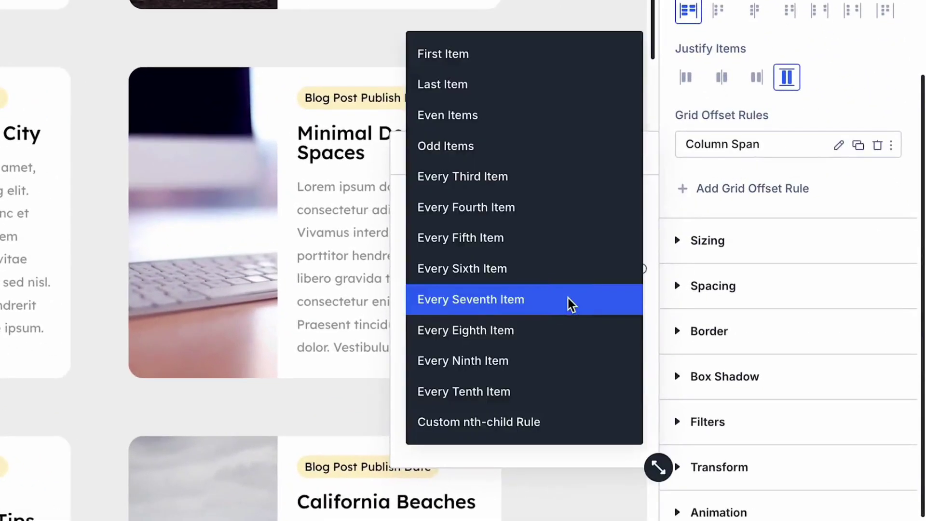
{"action": "left_click", "coordinate": [533, 422]}
{"action": "left_click", "coordinate": [484, 365]}
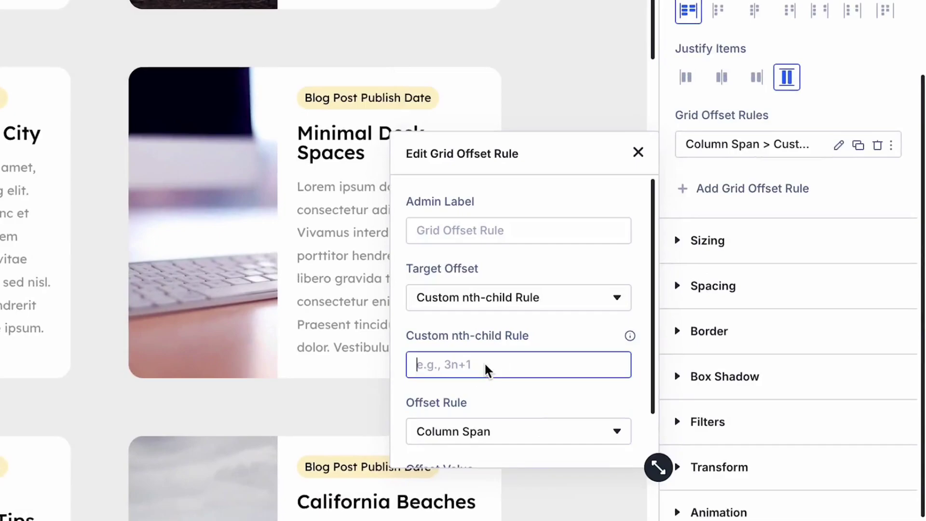
{"action": "type", "text": "4n+2"}
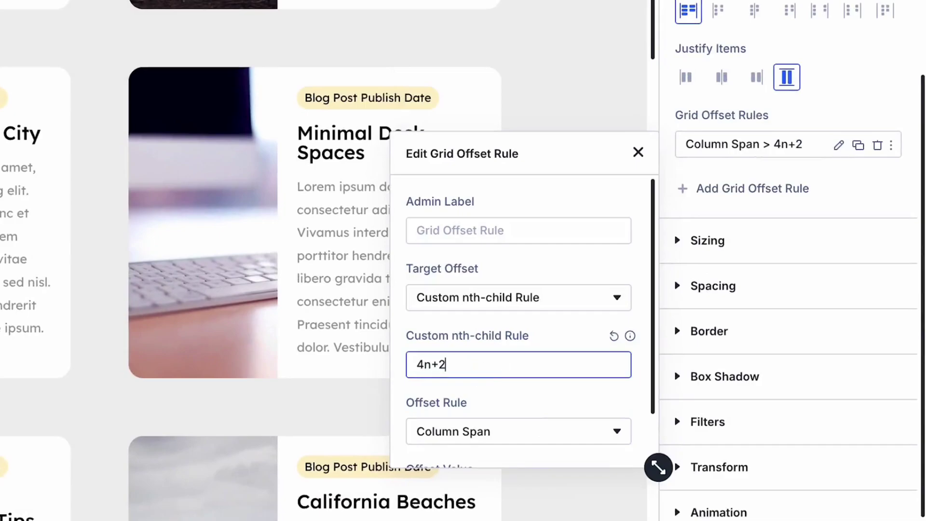
{"action": "scroll", "coordinate": [480, 353], "scroll_direction": "down", "scroll_amount": 1}
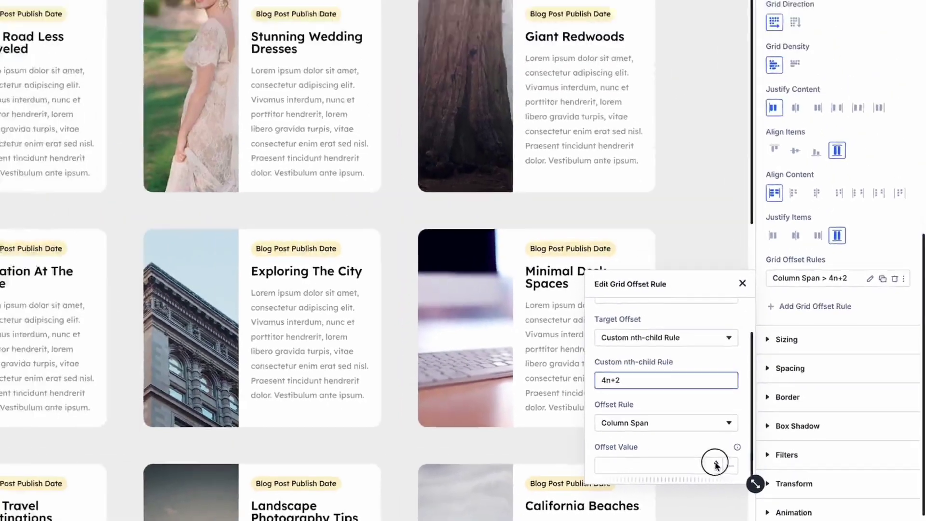
{"action": "left_click", "coordinate": [597, 465]}
{"action": "type", "text": "2"}
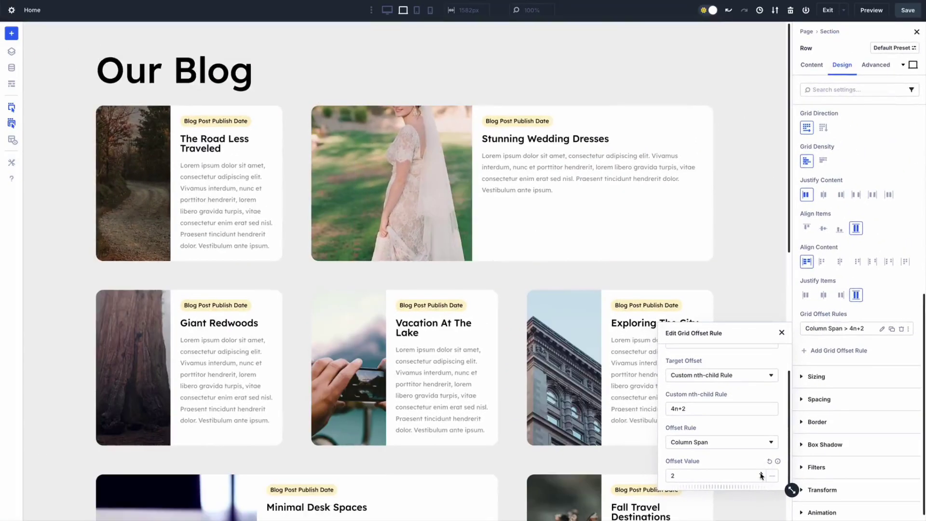
{"action": "left_click", "coordinate": [781, 333]}
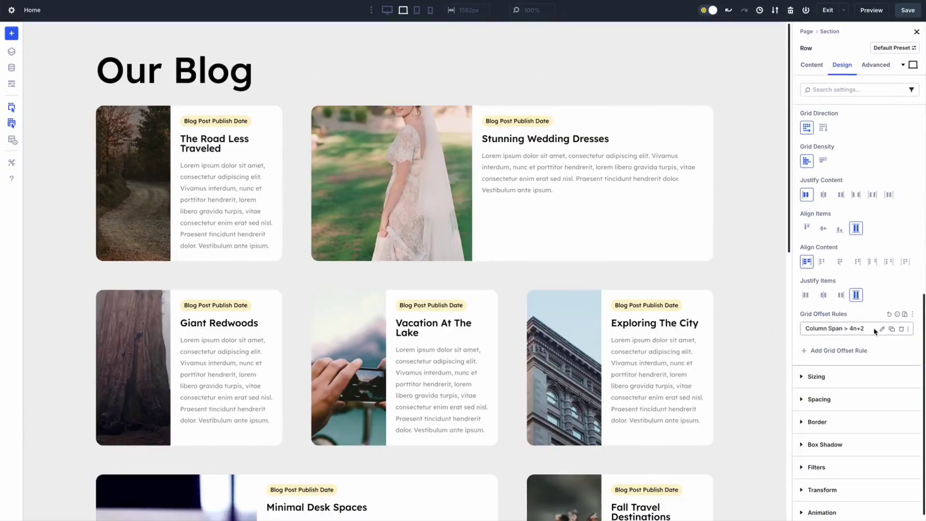
Duplicate the 4n+2 offset rule and change the copy's nth-child rule to 4n+3
{"action": "left_click", "coordinate": [892, 329]}
{"action": "left_click", "coordinate": [882, 346]}
{"action": "left_click", "coordinate": [704, 440]}
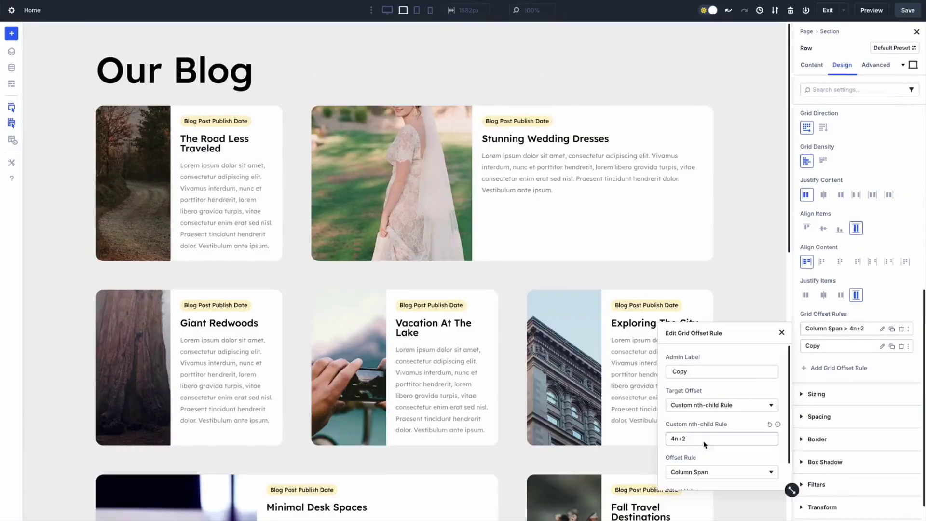
{"action": "key", "text": "BackSpace"}
{"action": "type", "text": "3"}
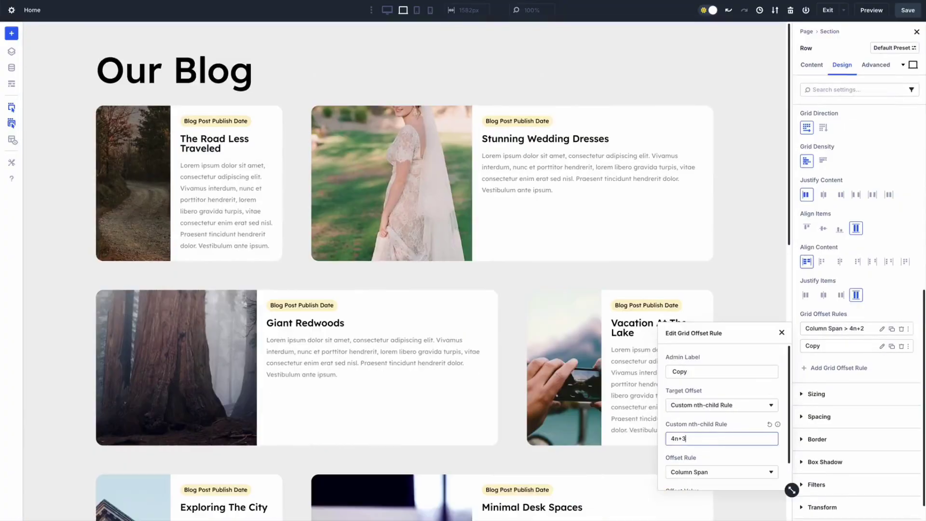
{"action": "left_click", "coordinate": [782, 333]}
{"action": "left_click_drag", "start_coordinate": [788, 240], "coordinate": [770, 216]}
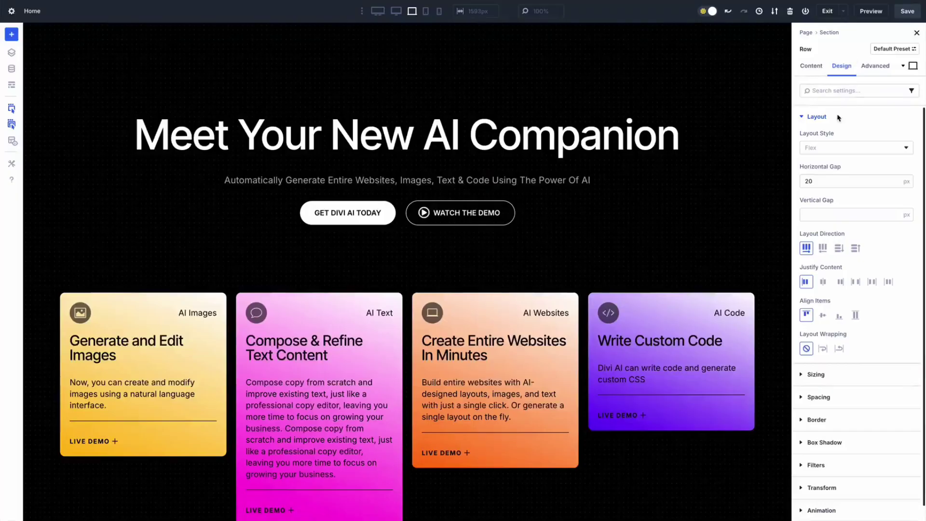
Try Align Items Center and End on the AI cards, then settle on Stretch
{"action": "left_click", "coordinate": [823, 315]}
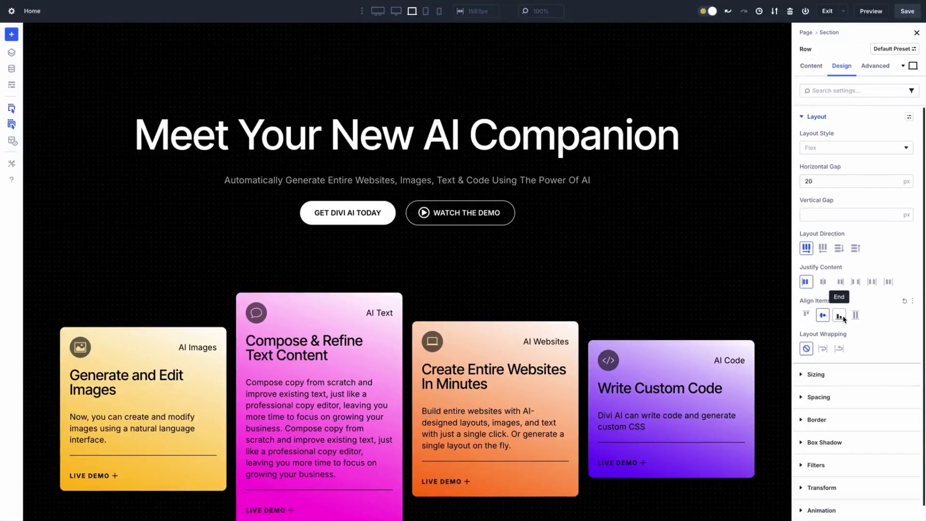
{"action": "left_click", "coordinate": [842, 318]}
{"action": "left_click", "coordinate": [855, 317]}
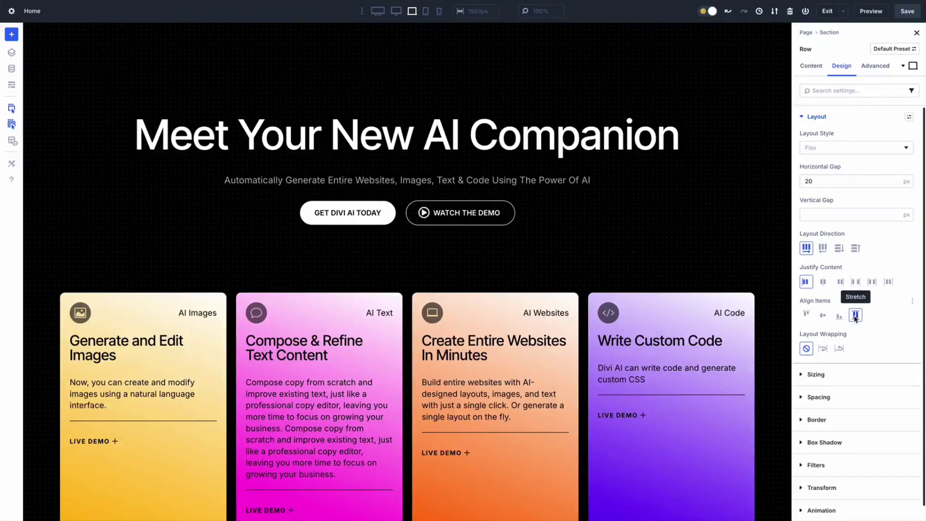
Toggle Row Reverse back to Row and widen the cards' horizontal gap to 38px
{"action": "left_click", "coordinate": [822, 249]}
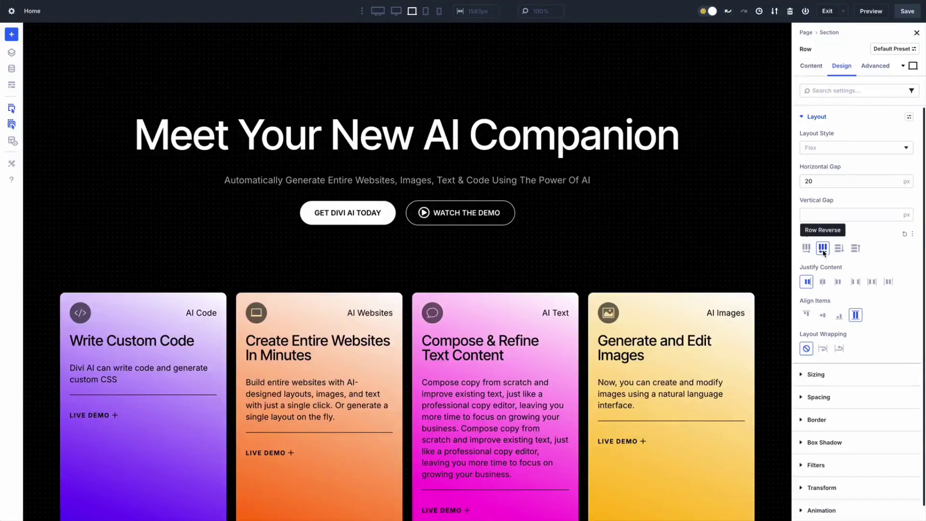
{"action": "left_click", "coordinate": [806, 249]}
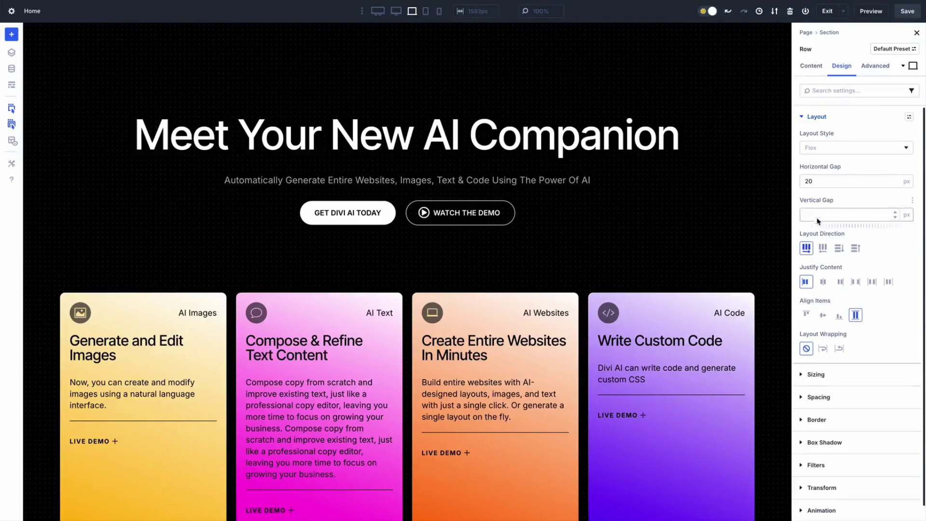
{"action": "left_click_drag", "start_coordinate": [819, 195], "coordinate": [836, 195]}
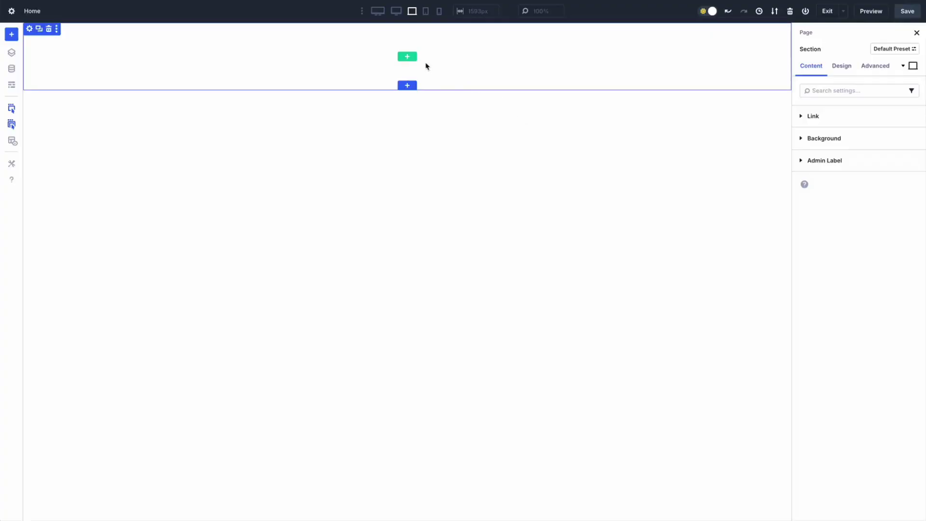
Insert a row with a quarter-width hexagon column and duplicate it up to eight columns
{"action": "left_click", "coordinate": [410, 58]}
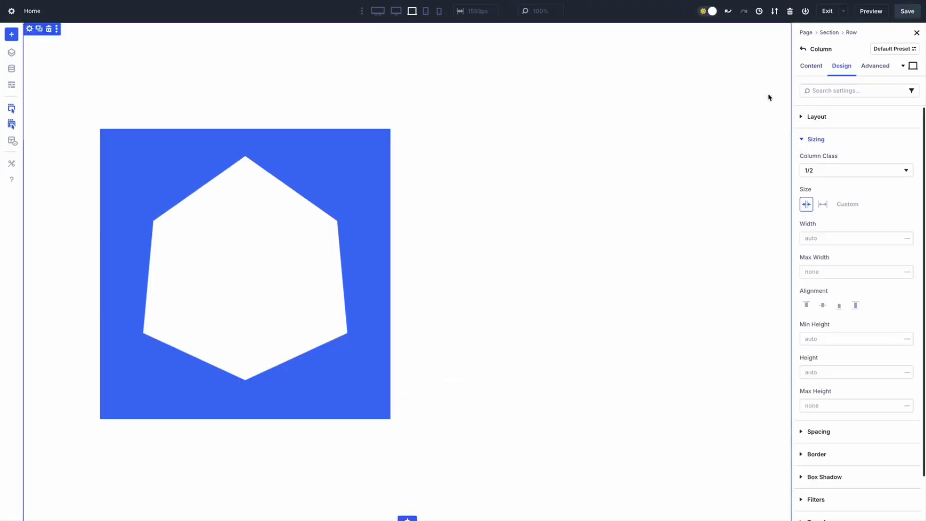
{"action": "left_click", "coordinate": [836, 170]}
{"action": "left_click", "coordinate": [842, 178]}
{"action": "left_click", "coordinate": [850, 33]}
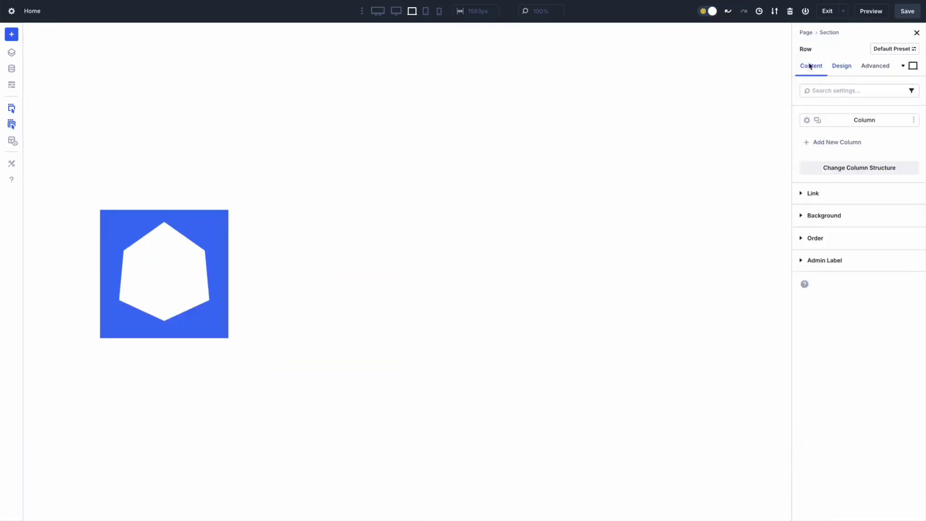
{"action": "left_click", "coordinate": [817, 120]}
{"action": "left_click", "coordinate": [818, 120]}
{"action": "left_click", "coordinate": [818, 120]}
{"action": "left_click", "coordinate": [817, 120]}
{"action": "left_click", "coordinate": [817, 120]}
{"action": "left_click", "coordinate": [817, 120]}
{"action": "left_click", "coordinate": [818, 120]}
{"action": "left_click", "coordinate": [842, 65]}
Make the hexagon row wrap with 0 vertical and horizontal gaps, centred horizontally
{"action": "left_click", "coordinate": [816, 117]}
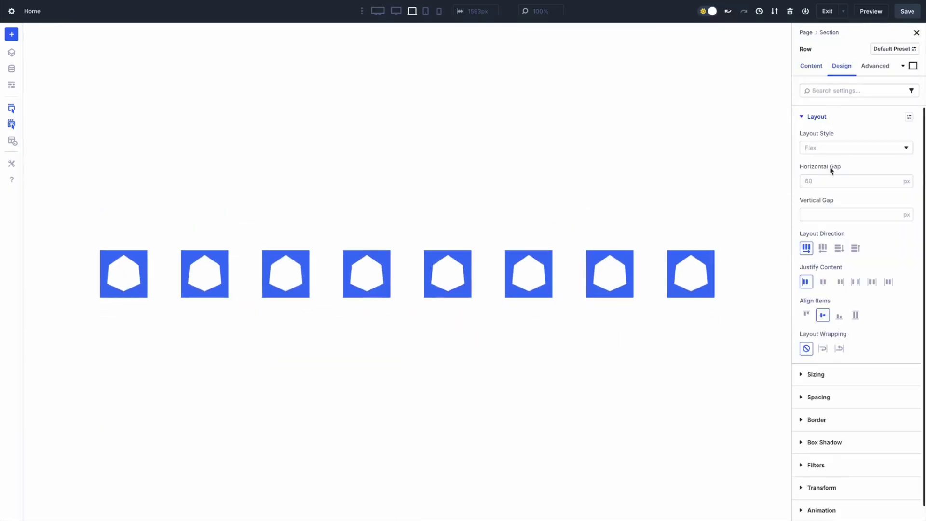
{"action": "left_click", "coordinate": [822, 348]}
{"action": "left_click", "coordinate": [833, 217]}
{"action": "type", "text": "0"}
{"action": "left_click", "coordinate": [833, 183]}
{"action": "type", "text": "0"}
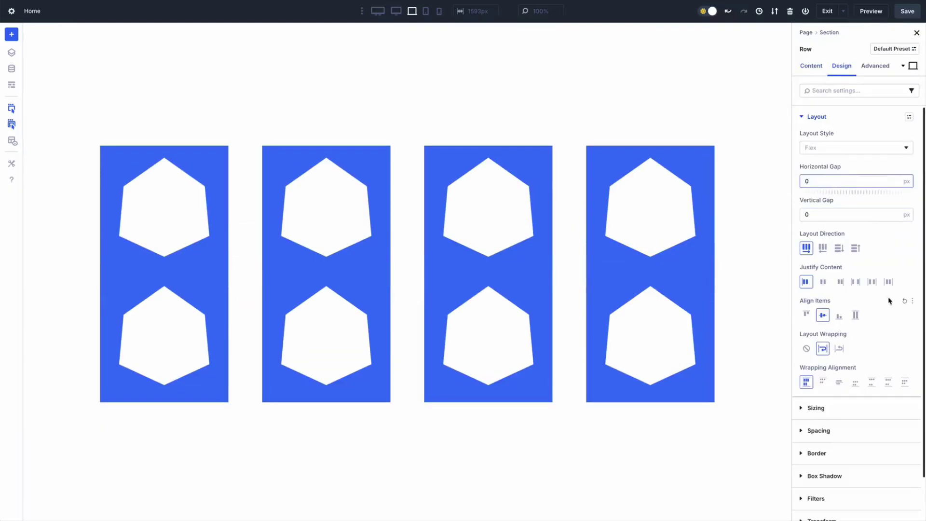
{"action": "left_click", "coordinate": [822, 281]}
Delete the surplus hexagon columns down to three and turn wrapping off
{"action": "left_click", "coordinate": [811, 66]}
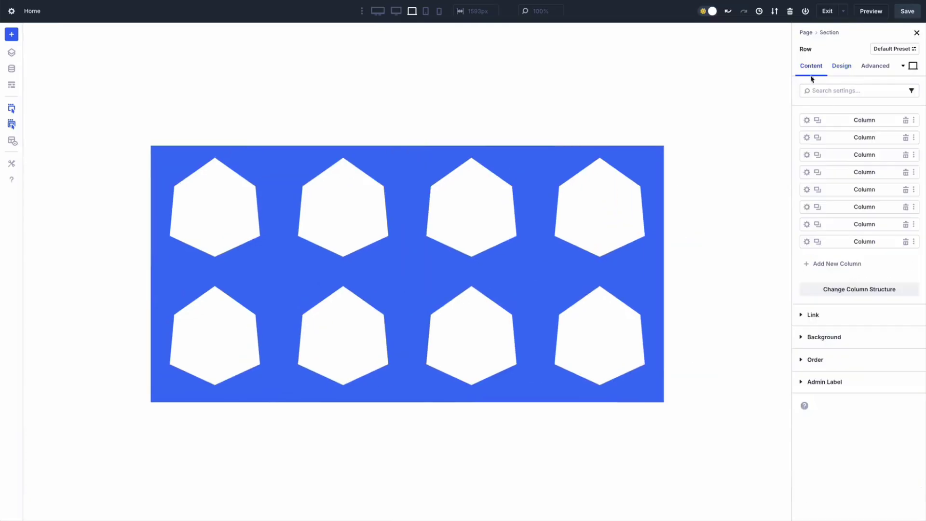
{"action": "left_click", "coordinate": [905, 171]}
{"action": "left_click", "coordinate": [905, 172]}
{"action": "left_click", "coordinate": [906, 171]}
{"action": "left_click", "coordinate": [905, 172]}
{"action": "left_click", "coordinate": [906, 172]}
{"action": "left_click", "coordinate": [841, 66]}
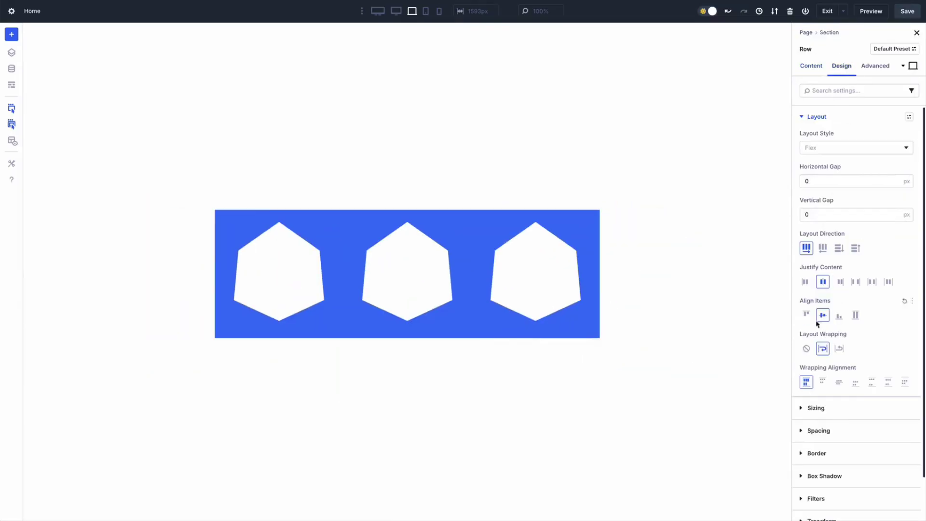
{"action": "left_click", "coordinate": [806, 348]}
Set the middle column's Sizing width to 40% to enlarge its hexagon
{"action": "left_click", "coordinate": [811, 66]}
{"action": "left_click", "coordinate": [808, 137]}
{"action": "left_click", "coordinate": [844, 140]}
{"action": "left_click", "coordinate": [829, 239]}
{"action": "type", "text": "40%"}
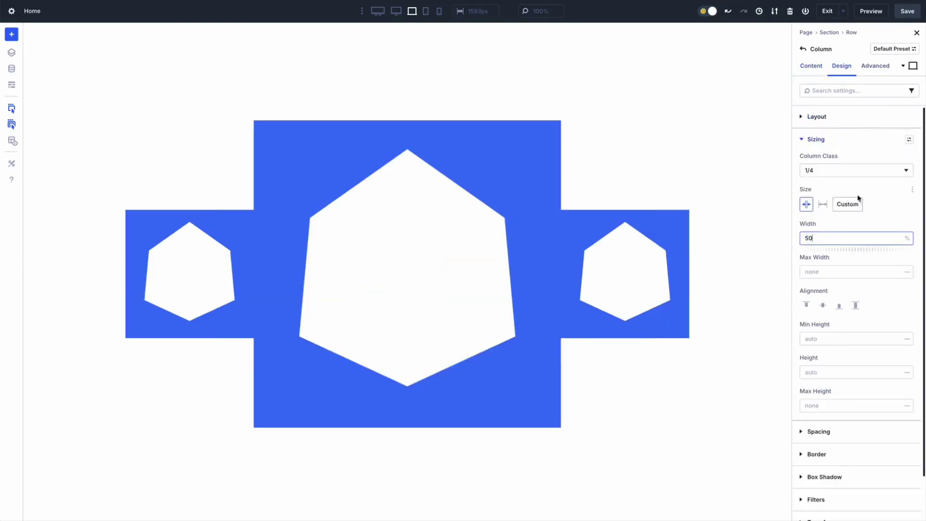
{"action": "left_click", "coordinate": [848, 141]}
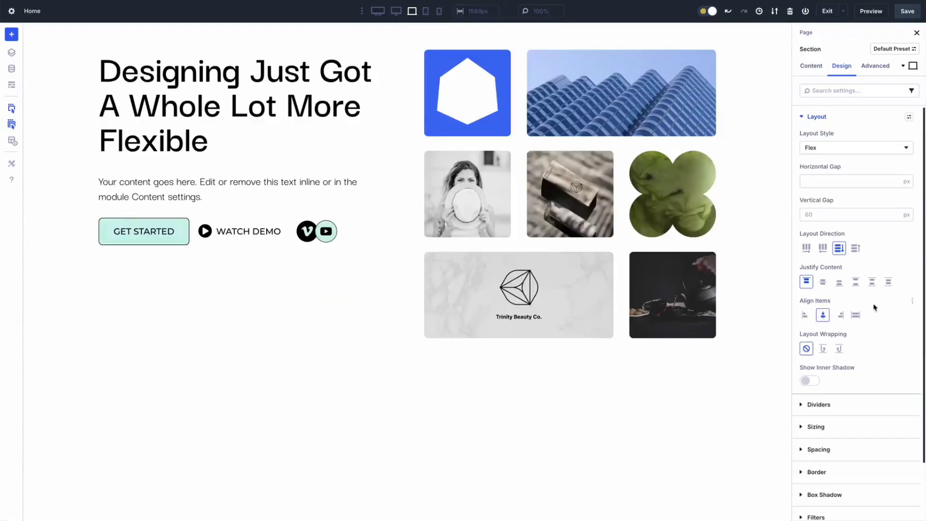
Set the hero section's Justify Content to Center after trying End
{"action": "left_click", "coordinate": [823, 282]}
{"action": "left_click", "coordinate": [838, 284]}
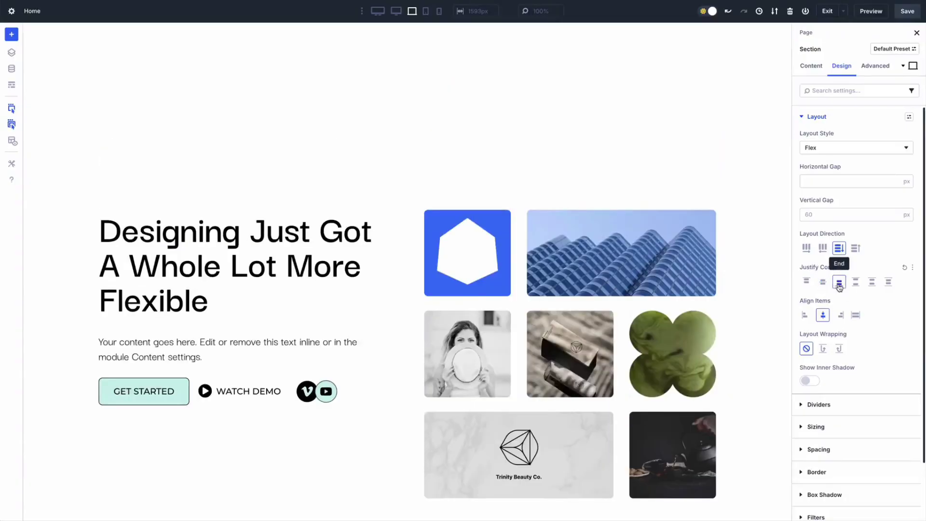
{"action": "left_click", "coordinate": [823, 285]}
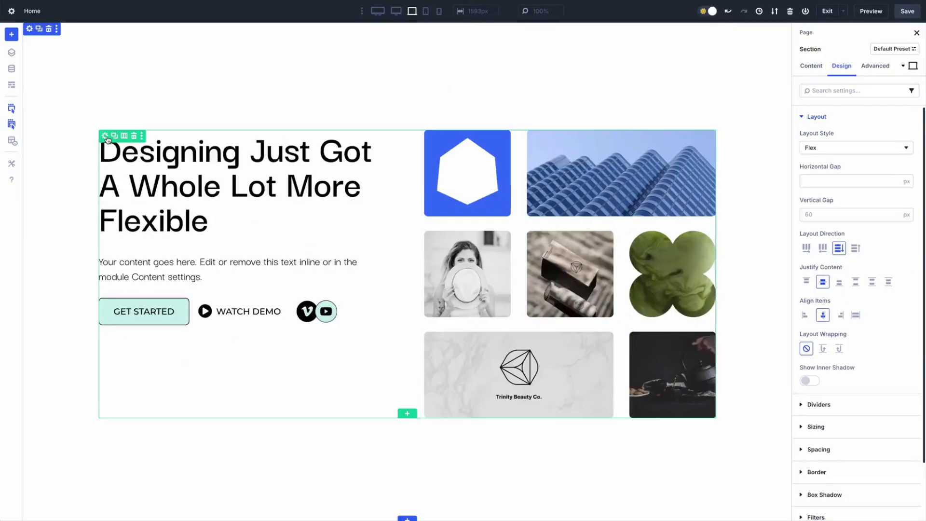
Set the hero row's Align Items to Center, after briefly trying End
{"action": "left_click", "coordinate": [106, 137]}
{"action": "left_click", "coordinate": [841, 66]}
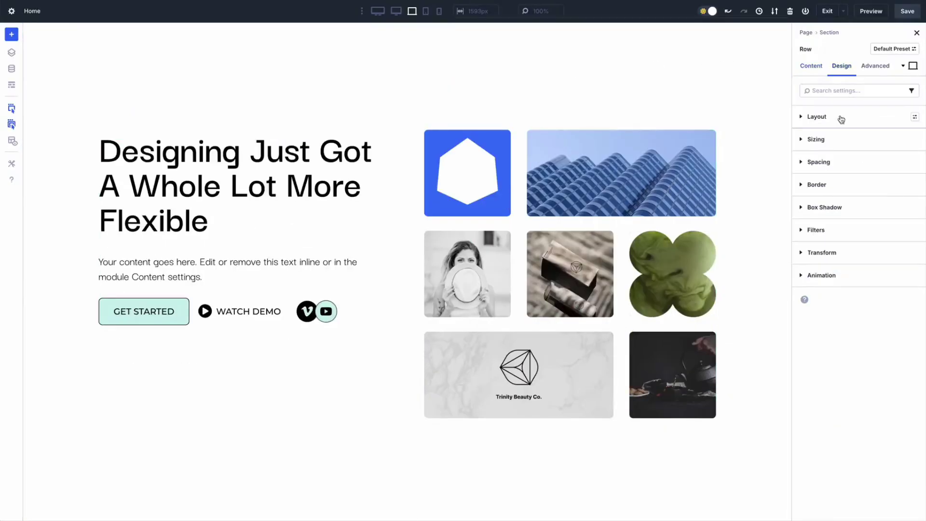
{"action": "left_click", "coordinate": [840, 119]}
{"action": "left_click", "coordinate": [825, 314]}
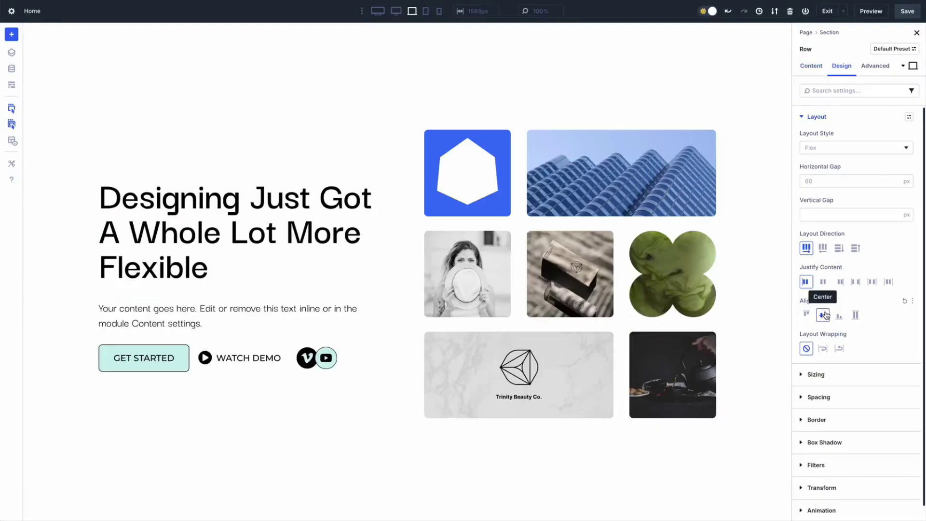
{"action": "left_click", "coordinate": [839, 316]}
{"action": "left_click", "coordinate": [826, 316]}
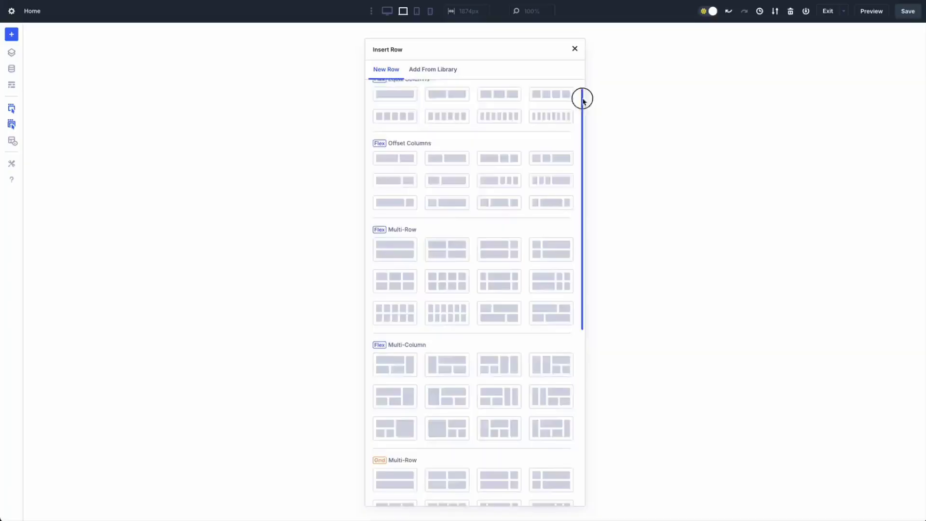
Scroll down to the What to Expect section with its six stacked cards
{"action": "left_click_drag", "start_coordinate": [582, 95], "coordinate": [580, 296]}
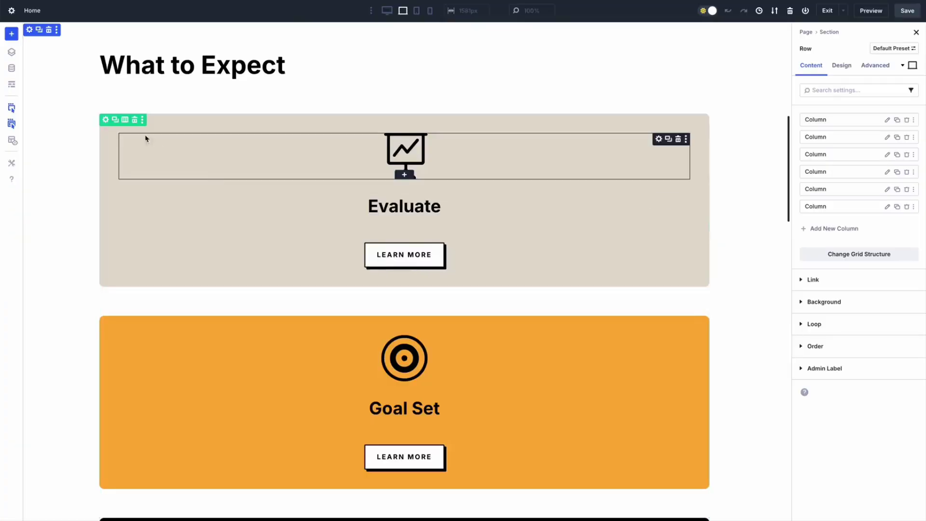
Try the 3x2 grid column structure, then a Masonry layout with a large Evaluate card
{"action": "left_click", "coordinate": [12, 107]}
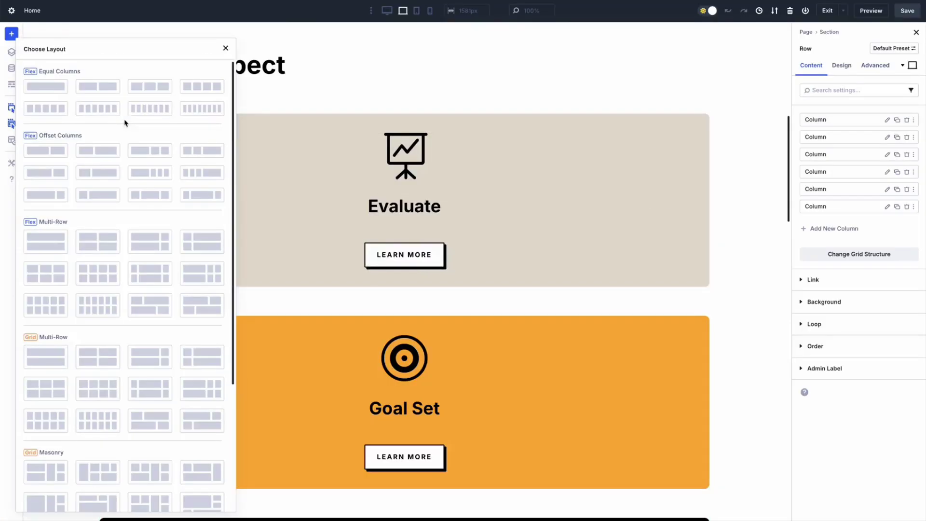
{"action": "left_click", "coordinate": [43, 395]}
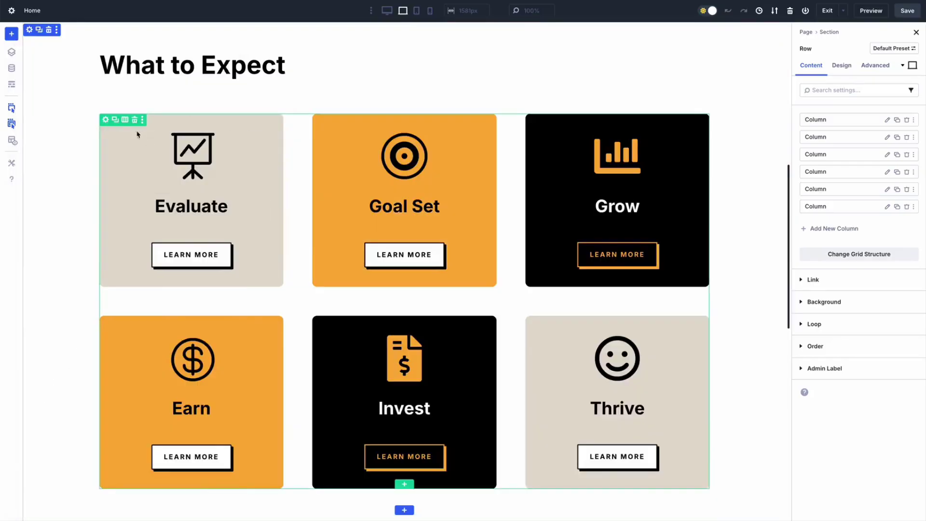
{"action": "left_click", "coordinate": [126, 121]}
{"action": "scroll", "coordinate": [127, 131], "scroll_direction": "down", "scroll_amount": 5}
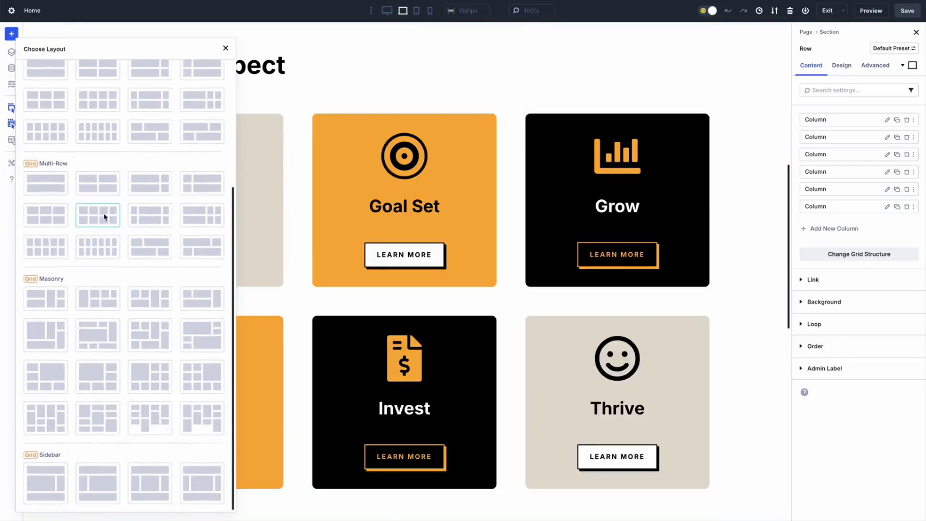
{"action": "left_click", "coordinate": [96, 376]}
{"action": "mouse_move", "coordinate": [784, 187]}
{"action": "left_mouse_down"}
{"action": "mouse_move", "coordinate": [784, 269]}
{"action": "mouse_move", "coordinate": [785, 192]}
{"action": "left_mouse_up"}
Apply the Grid Multi-Row layout of alternating narrow and wide cards and duplicate the Thrive card
{"action": "left_click", "coordinate": [124, 109]}
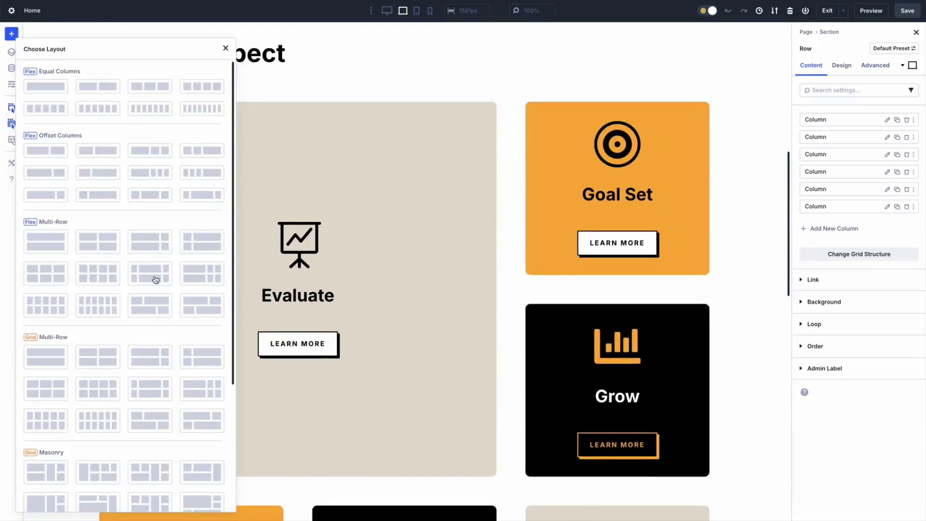
{"action": "left_click", "coordinate": [158, 420]}
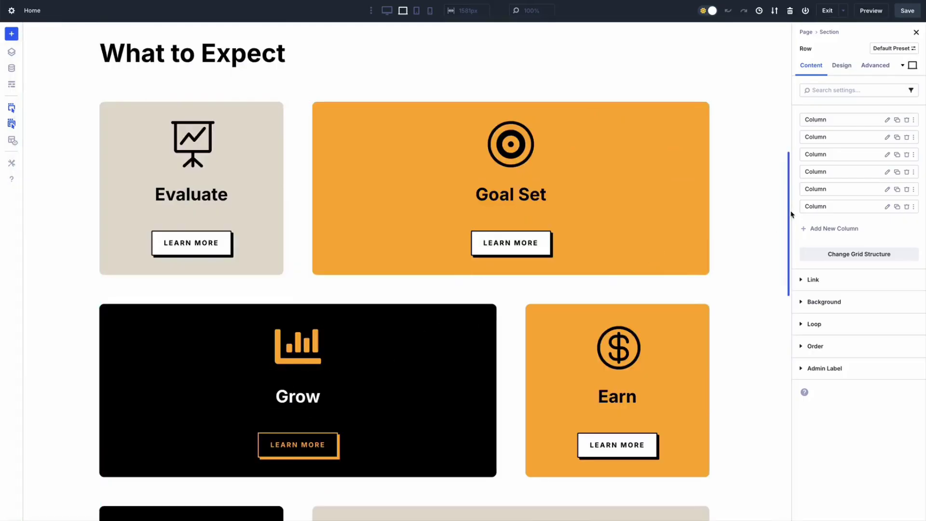
{"action": "left_click_drag", "start_coordinate": [789, 213], "coordinate": [798, 351]}
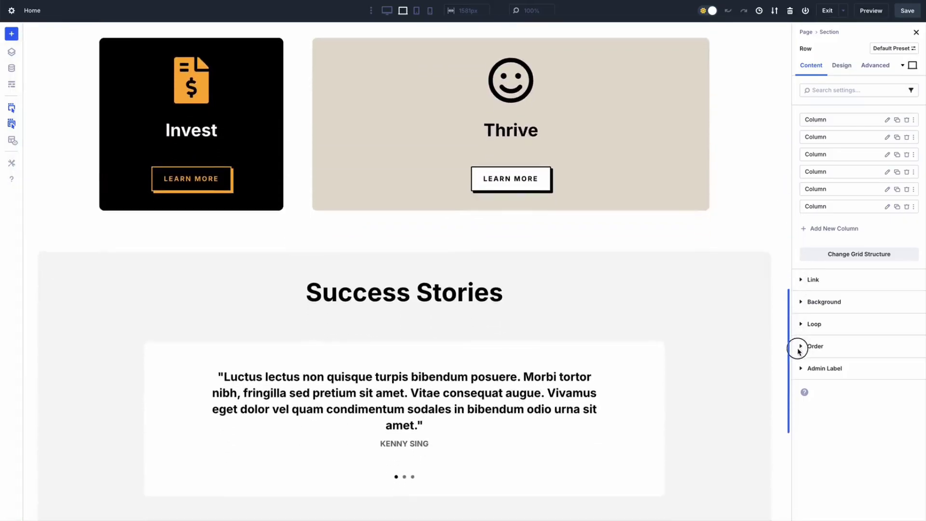
{"action": "left_click", "coordinate": [896, 206]}
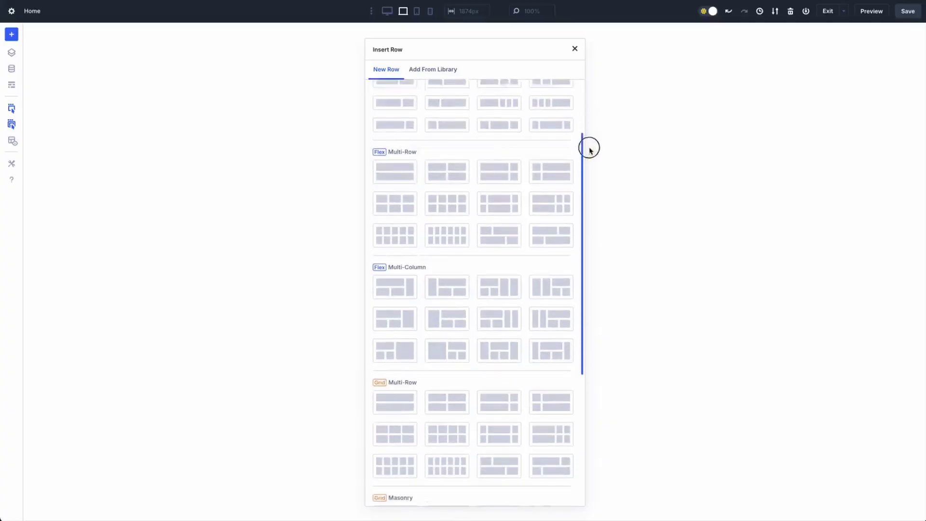
{"action": "left_click_drag", "start_coordinate": [583, 144], "coordinate": [582, 297]}
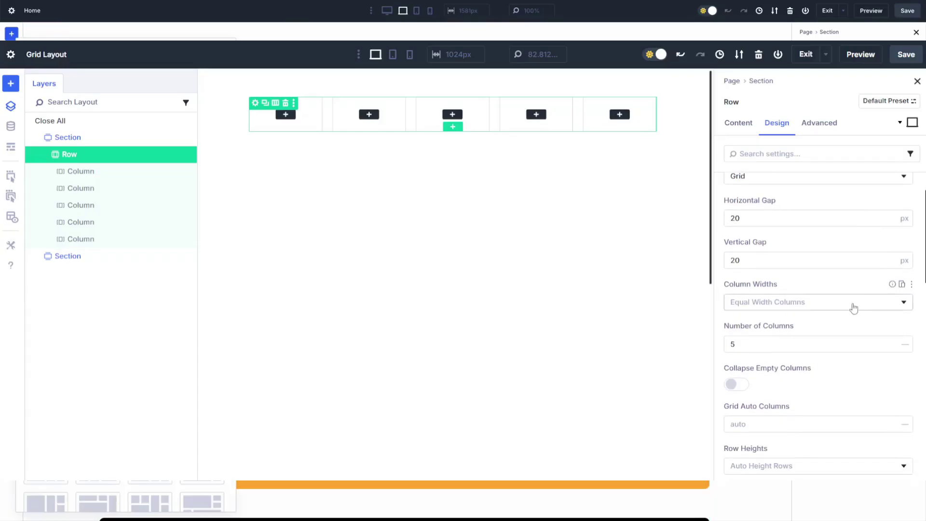
Switch Column Widths to Manual Width Columns and Row Heights to Manual Height Rows
{"action": "left_click", "coordinate": [853, 308]}
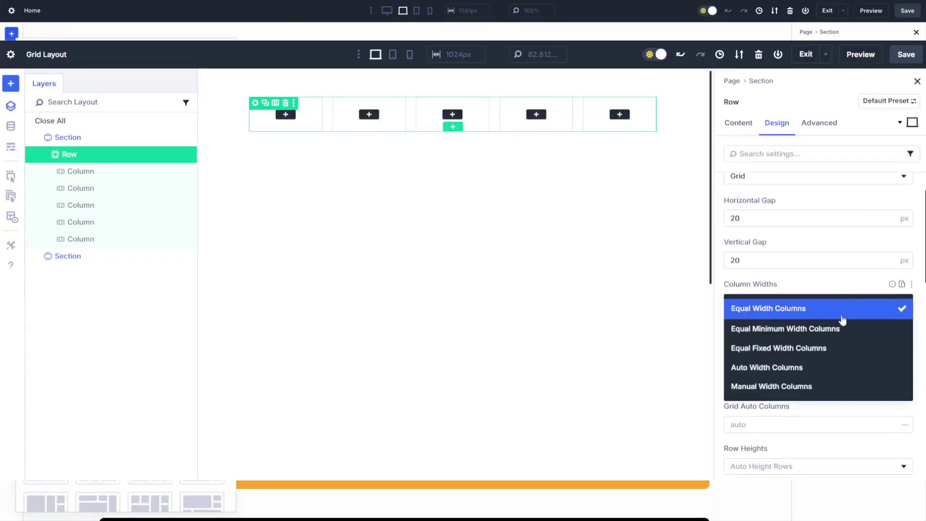
{"action": "left_click", "coordinate": [800, 387]}
{"action": "scroll", "coordinate": [804, 383], "scroll_direction": "down", "scroll_amount": 3}
{"action": "scroll", "coordinate": [805, 382], "scroll_direction": "down", "scroll_amount": 1}
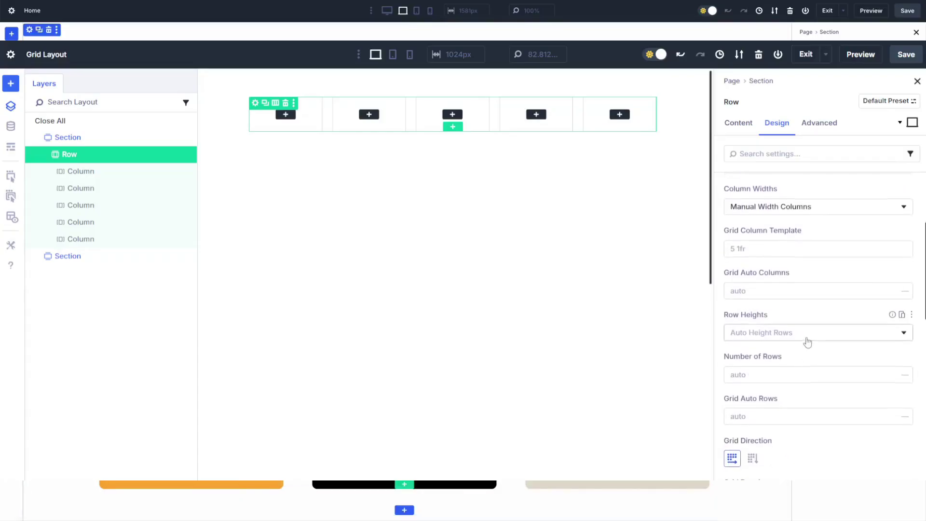
{"action": "left_click", "coordinate": [806, 333]}
{"action": "left_click", "coordinate": [786, 407]}
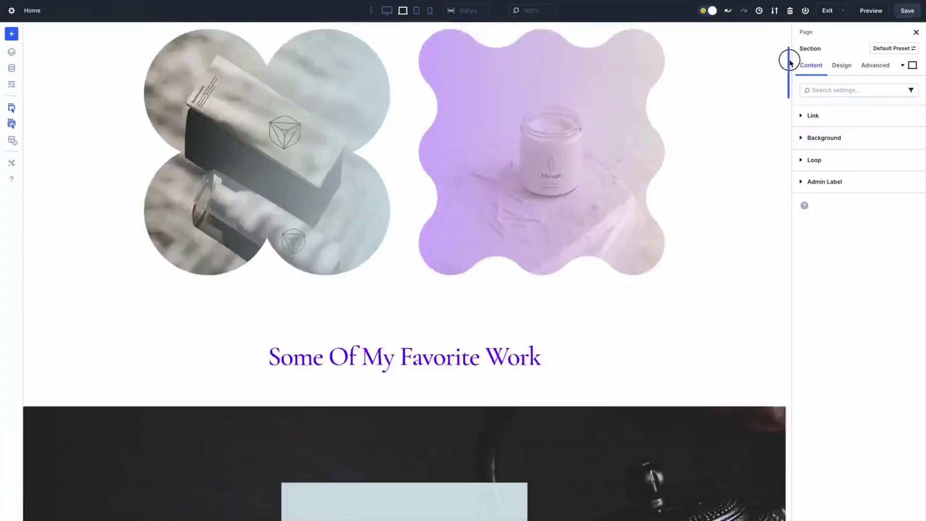
Set the portfolio row's grid to 3 columns with 0 horizontal and vertical gaps
{"action": "scroll", "coordinate": [787, 145], "scroll_direction": "down", "scroll_amount": 7}
{"action": "left_click", "coordinate": [704, 108]}
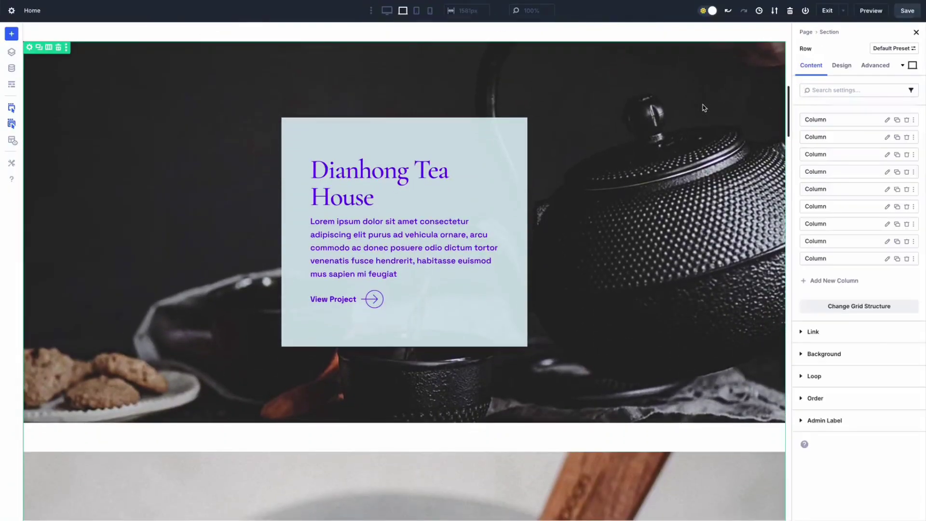
{"action": "left_click", "coordinate": [841, 65]}
{"action": "left_click", "coordinate": [842, 118]}
{"action": "left_click", "coordinate": [896, 279]}
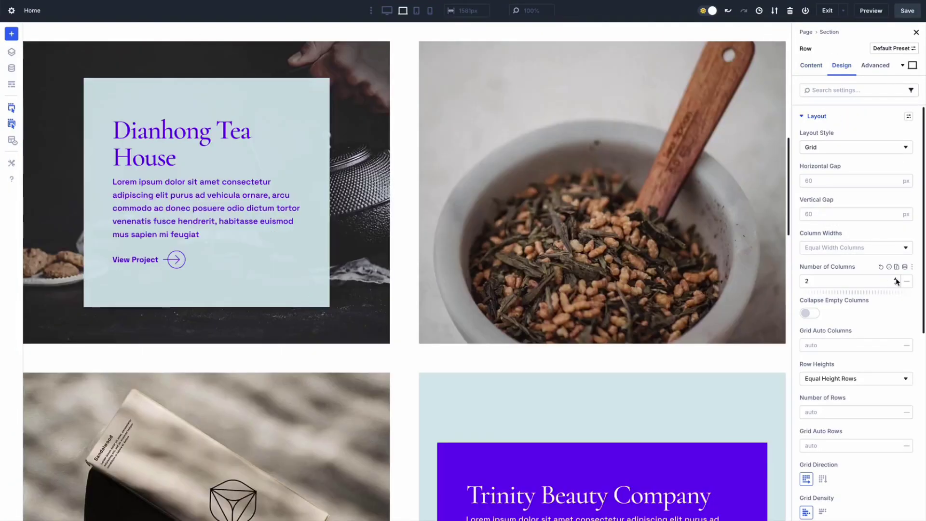
{"action": "left_click", "coordinate": [895, 279]}
{"action": "type", "text": "0"}
{"action": "left_click", "coordinate": [834, 215]}
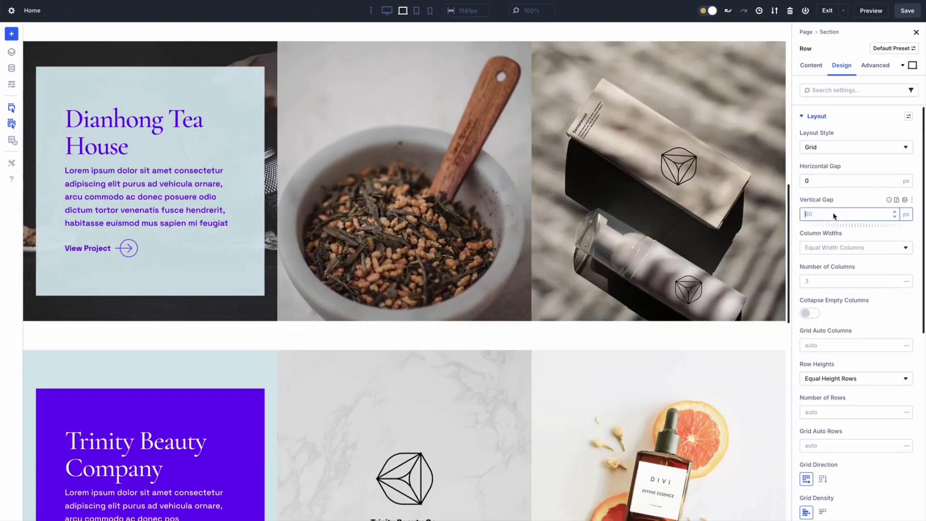
{"action": "type", "text": "0"}
Open a portfolio card's column Design Sizing options
{"action": "left_click", "coordinate": [186, 175]}
{"action": "left_click", "coordinate": [873, 33]}
{"action": "left_click", "coordinate": [843, 66]}
{"action": "left_click", "coordinate": [847, 145]}
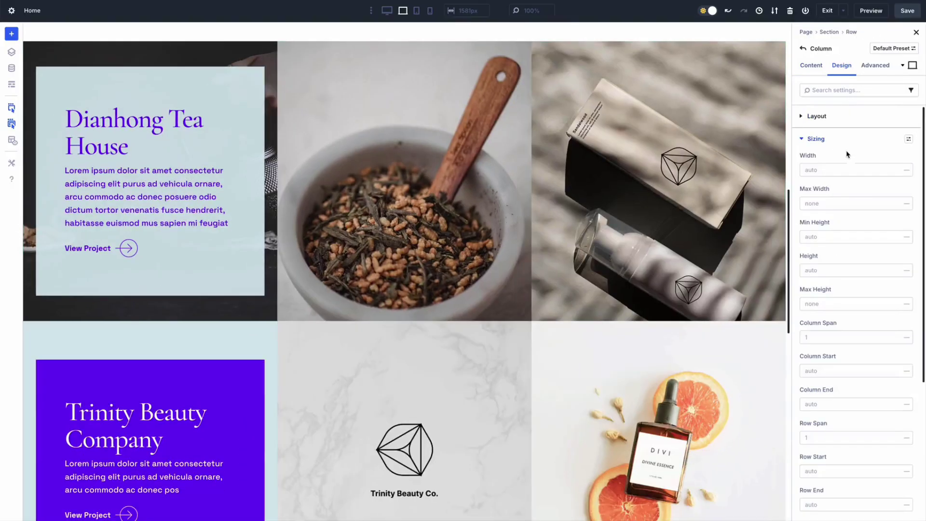